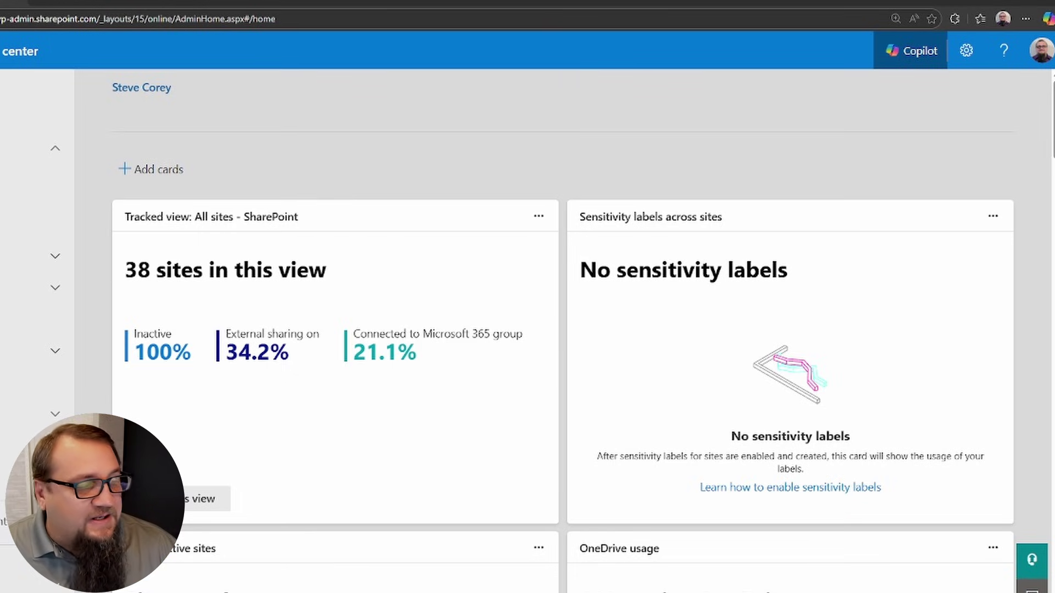
- Open the Copilot side pane next to the 38-site home dashboard
{"action": "left_click", "coordinate": [909, 55]}
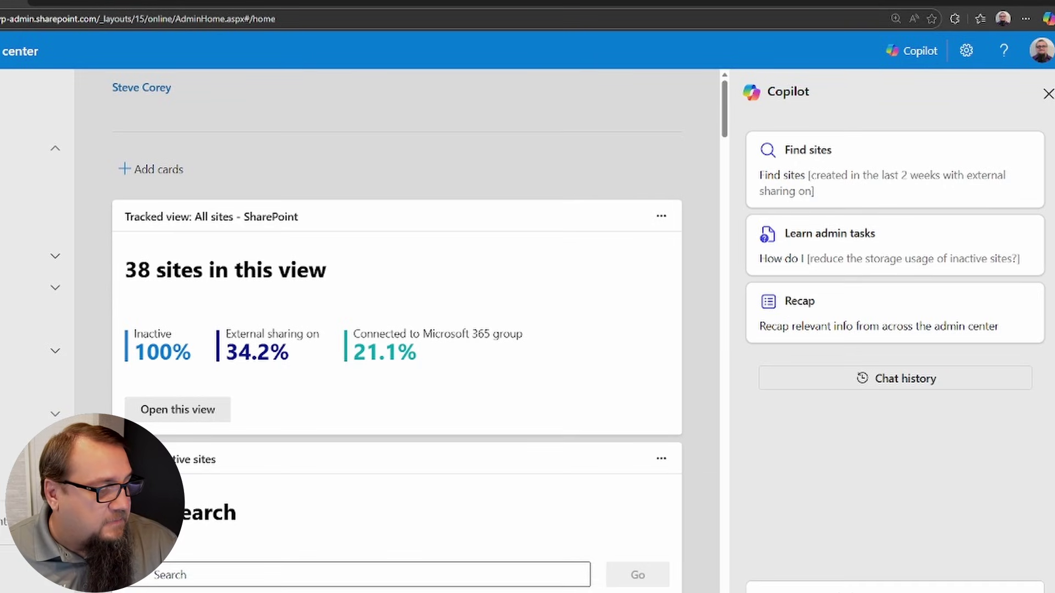
- Ask Copilot for a Recap of service health, message center updates and Copilot usage
{"action": "left_click", "coordinate": [991, 591]}
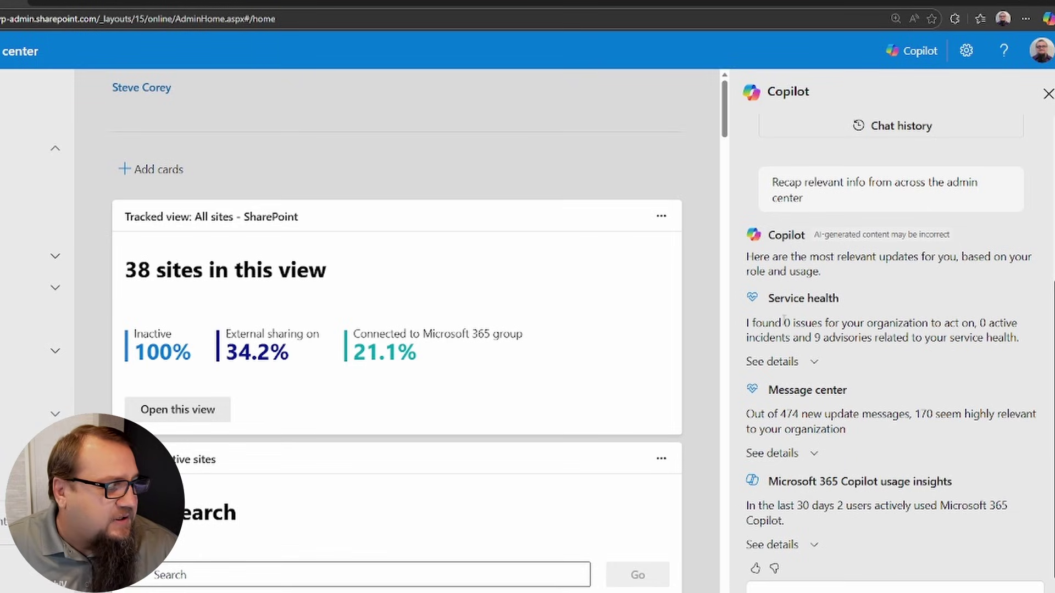
{"action": "left_click_drag", "start_coordinate": [747, 323], "coordinate": [820, 338]}
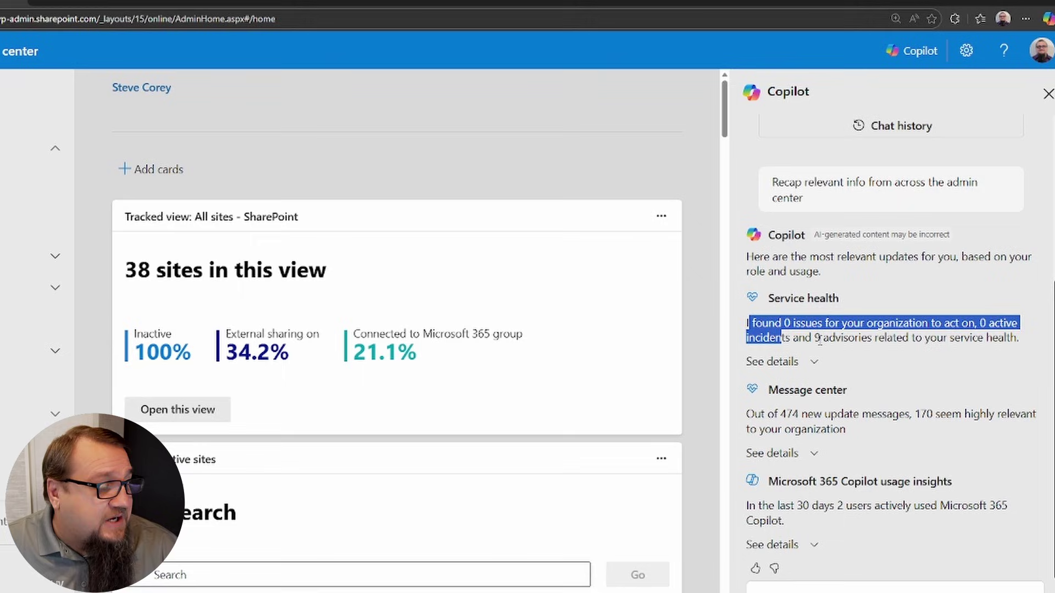
{"action": "left_click", "coordinate": [856, 350]}
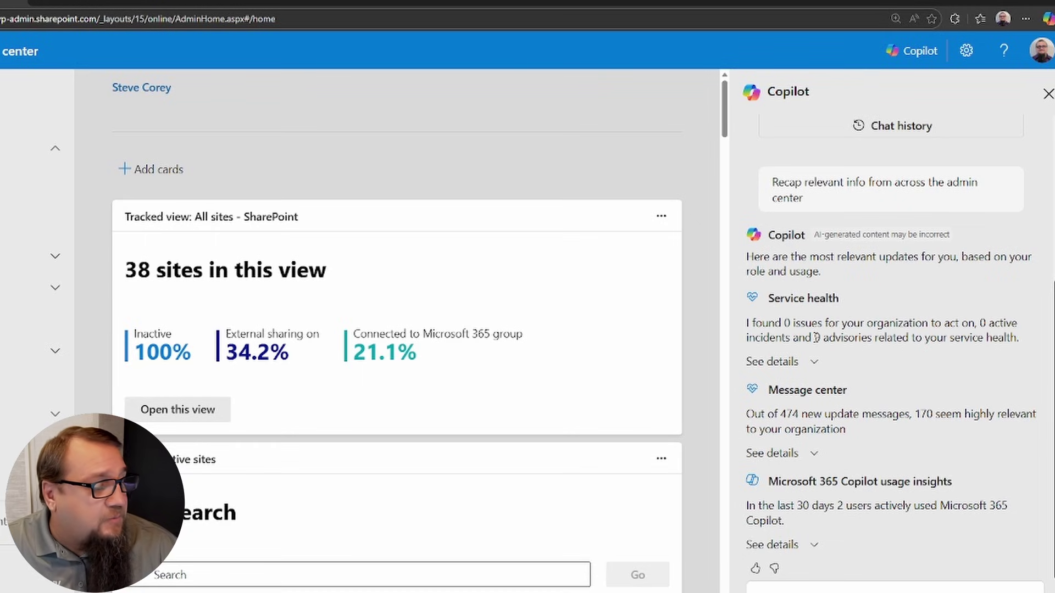
- Review the 9 service advisories by expanding and collapsing the Service health details
{"action": "left_click", "coordinate": [815, 364]}
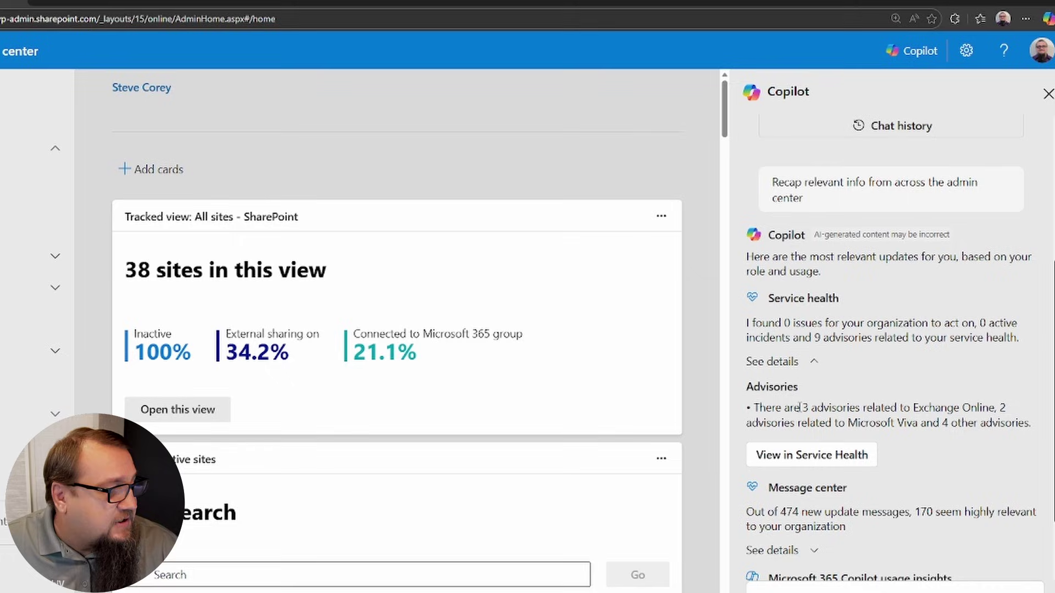
{"action": "scroll", "coordinate": [797, 407], "scroll_direction": "down", "scroll_amount": 1}
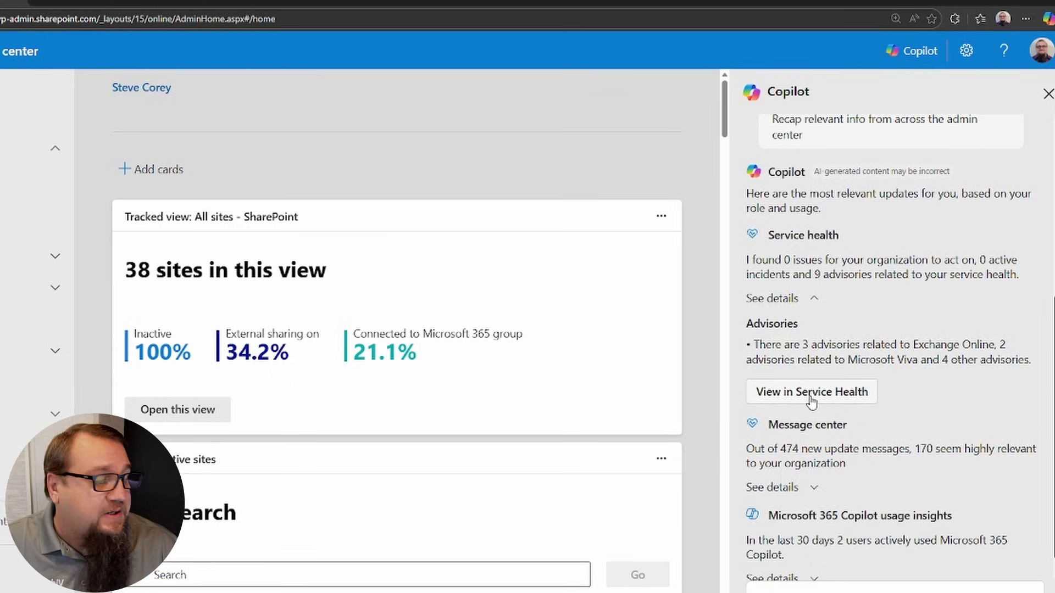
{"action": "left_click", "coordinate": [814, 298]}
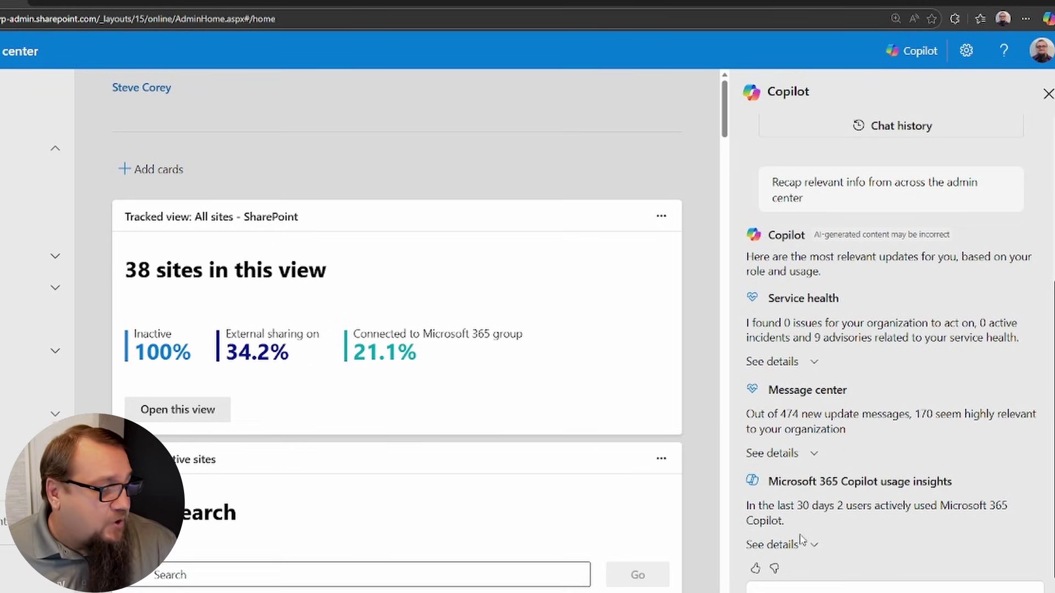
- Expand 'See details' under Microsoft 365 Copilot usage insights in the recap
{"action": "left_click", "coordinate": [815, 544]}
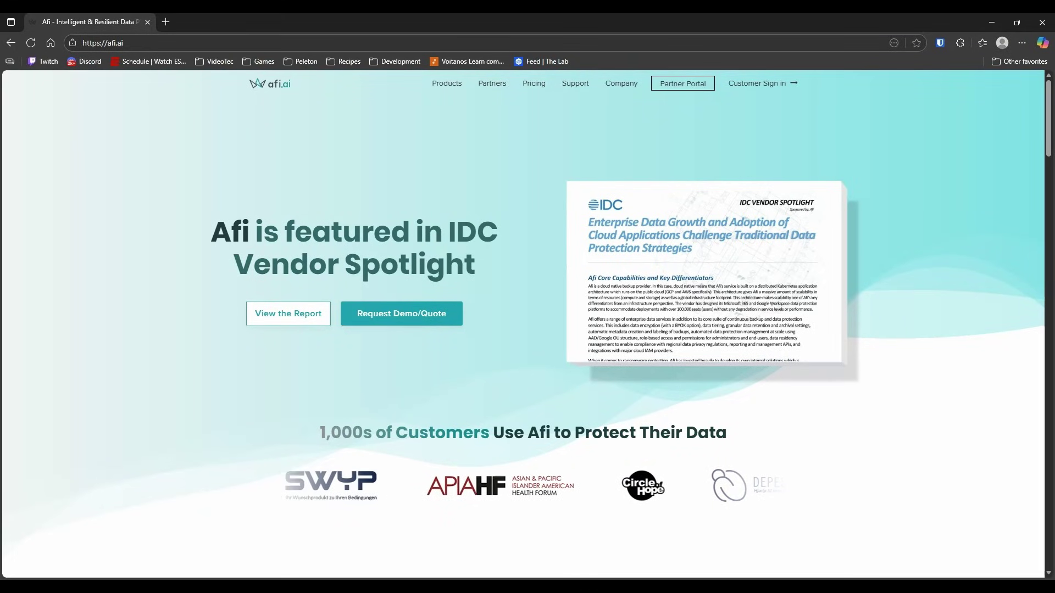
- Go to Afi's Microsoft 365 backup product page and scroll down through it
{"action": "left_click", "coordinate": [446, 88]}
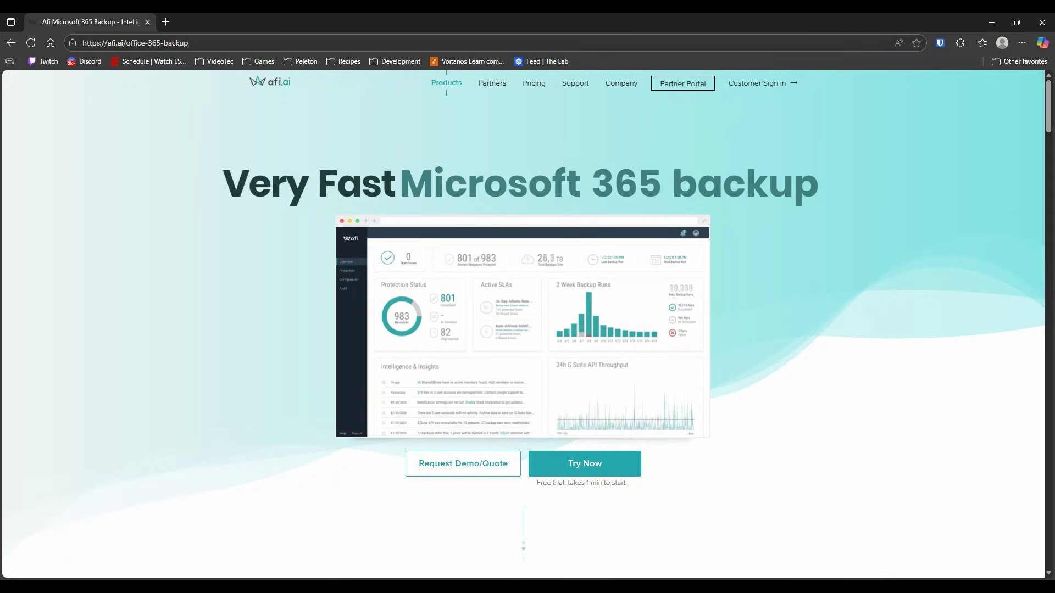
{"action": "scroll", "coordinate": [523, 324], "scroll_direction": "down", "scroll_amount": 10}
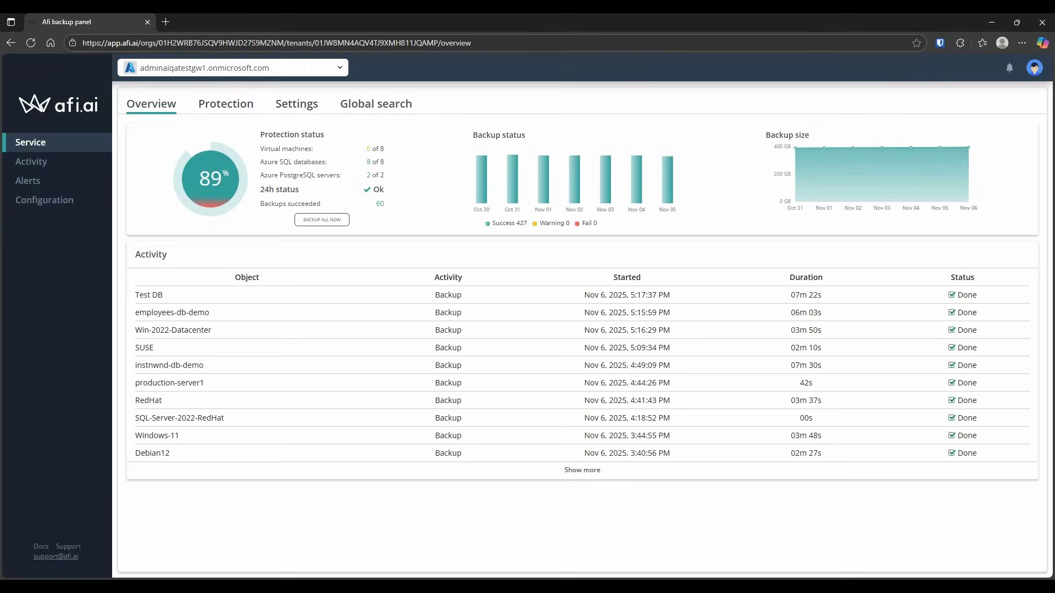
- Browse the Afi backup panel's Protection, Settings (SLA policies) and Global search tabs
{"action": "left_click", "coordinate": [221, 109]}
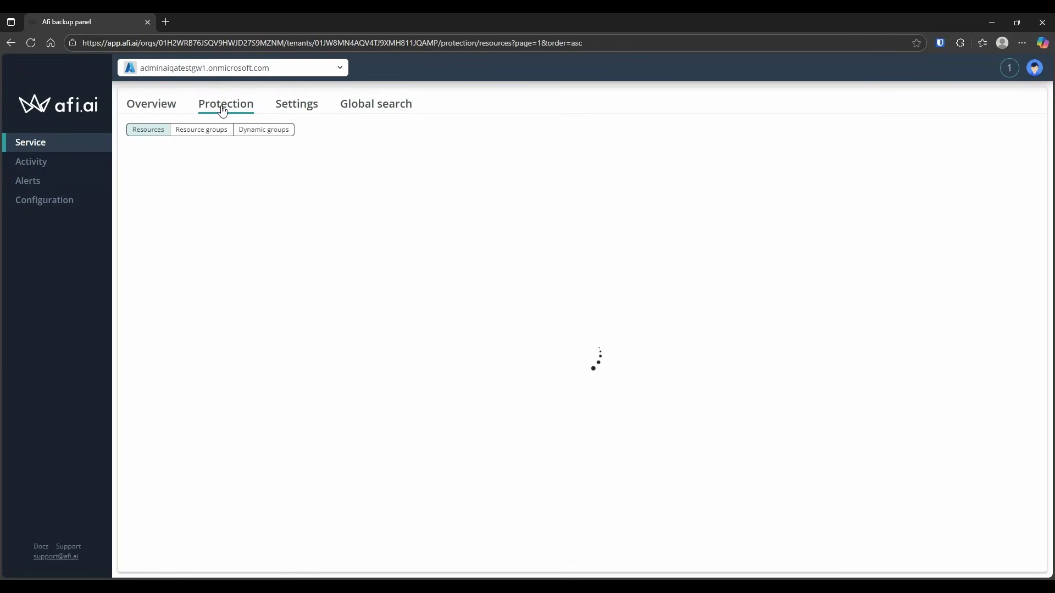
{"action": "left_click", "coordinate": [300, 111]}
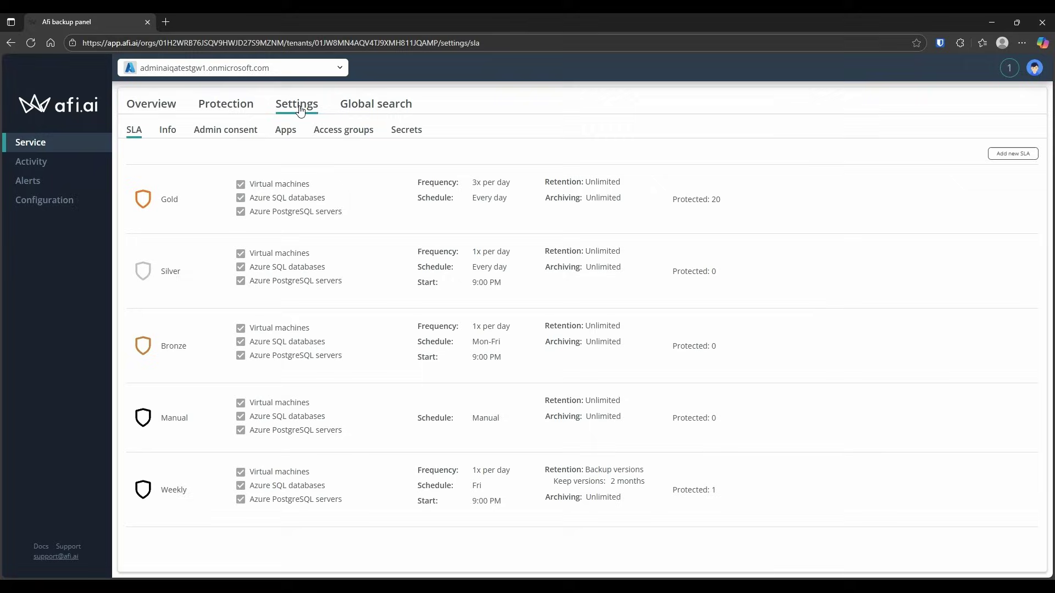
{"action": "left_click", "coordinate": [378, 108]}
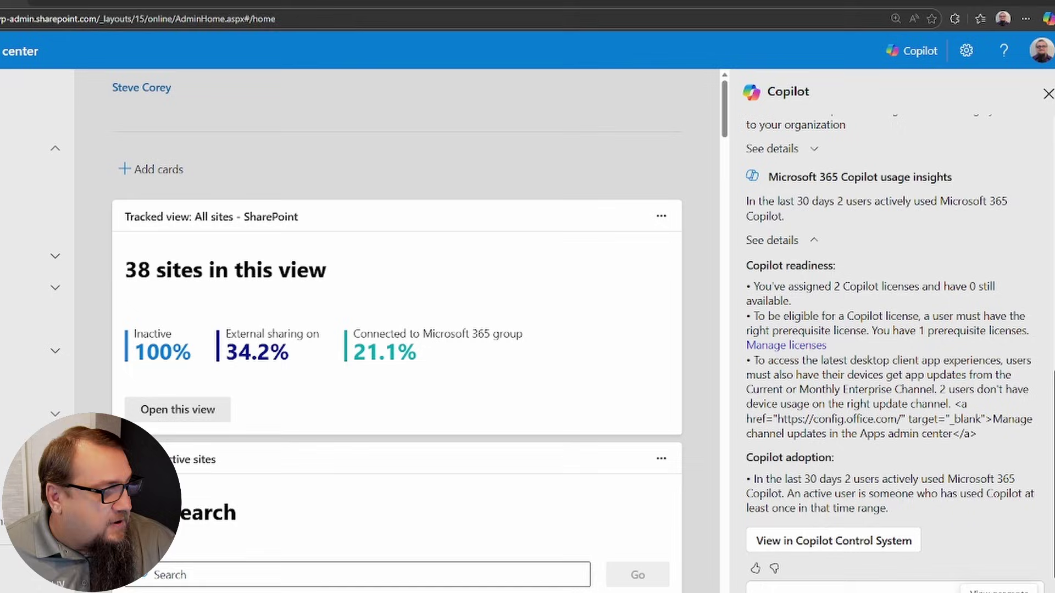
- Show Copilot's 'Find sites...' prompt suggestions, such as sites using over 1GB of storage
{"action": "left_click", "coordinate": [999, 591]}
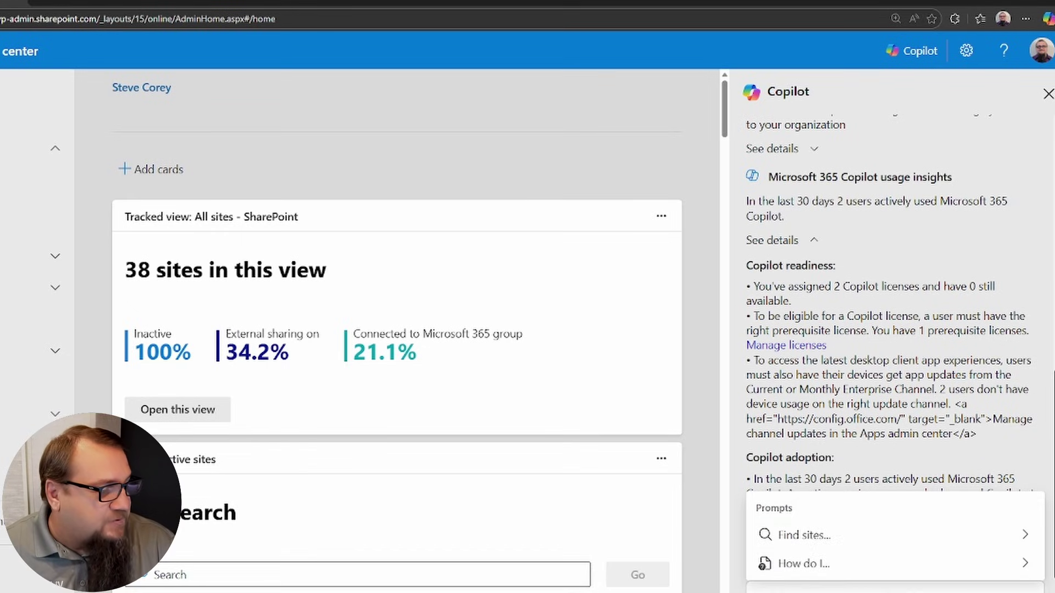
{"action": "left_click", "coordinate": [818, 537]}
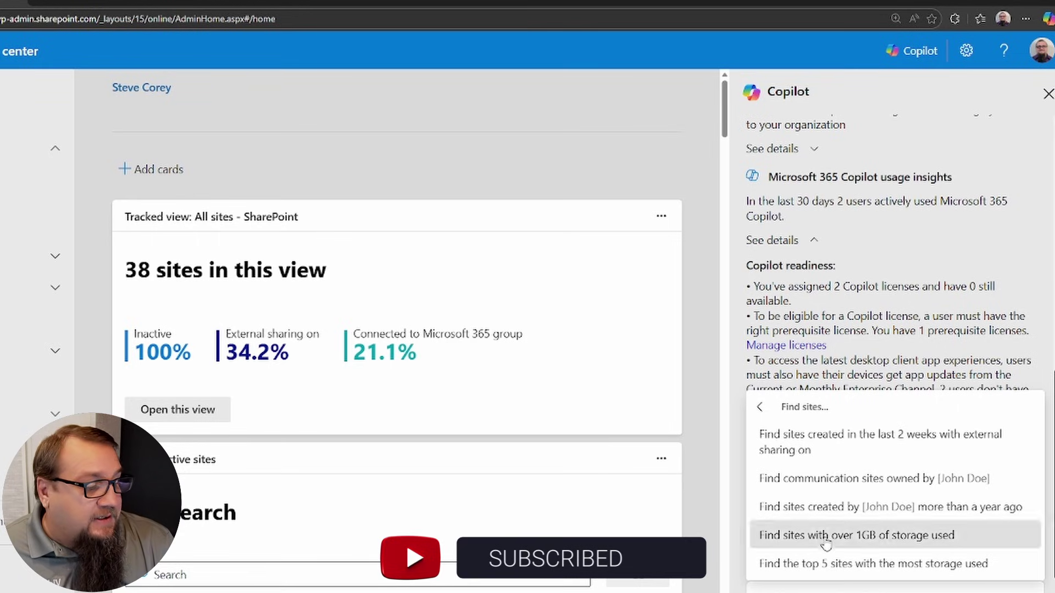
- Send the 'Find sites with over 1GB of storage used' suggestion to Copilot
{"action": "left_click", "coordinate": [826, 544]}
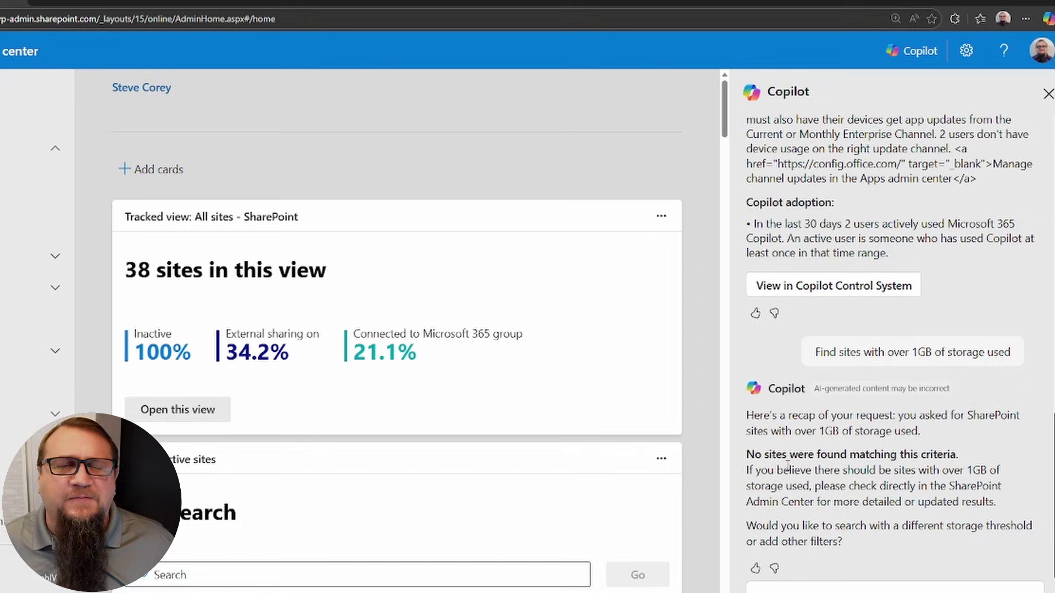
- Ask Copilot 'How do I find sites that are overshared?' from the How do I... prompts
{"action": "left_click", "coordinate": [902, 587]}
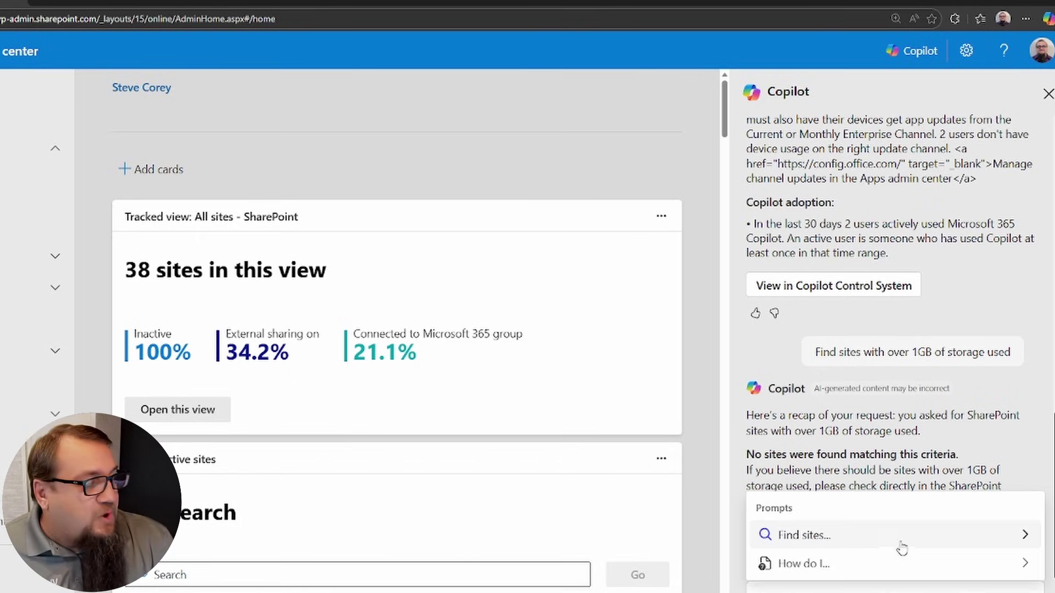
{"action": "left_click", "coordinate": [824, 566]}
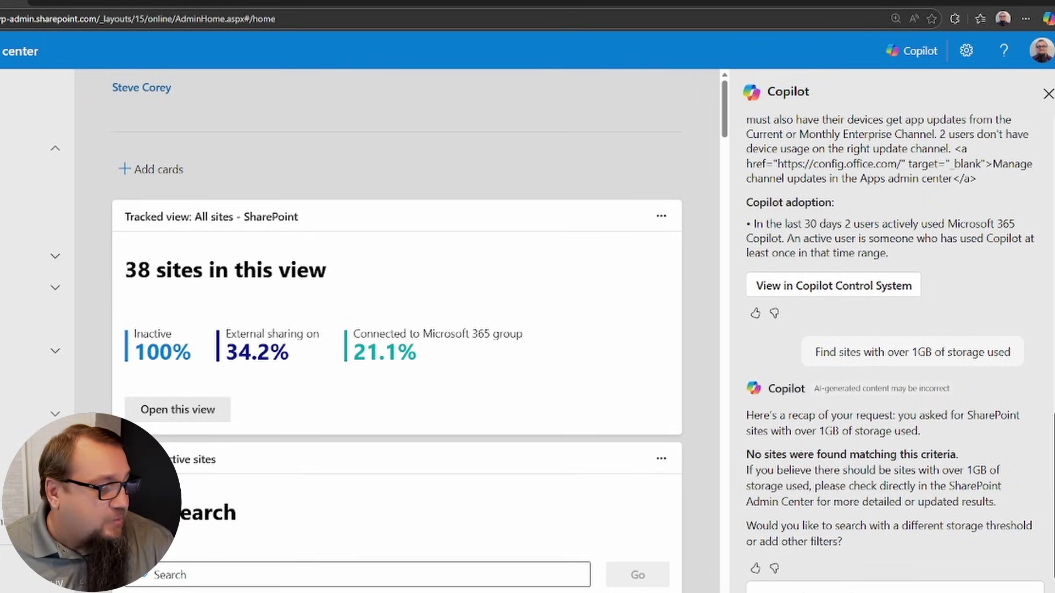
{"action": "left_click", "coordinate": [743, 583]}
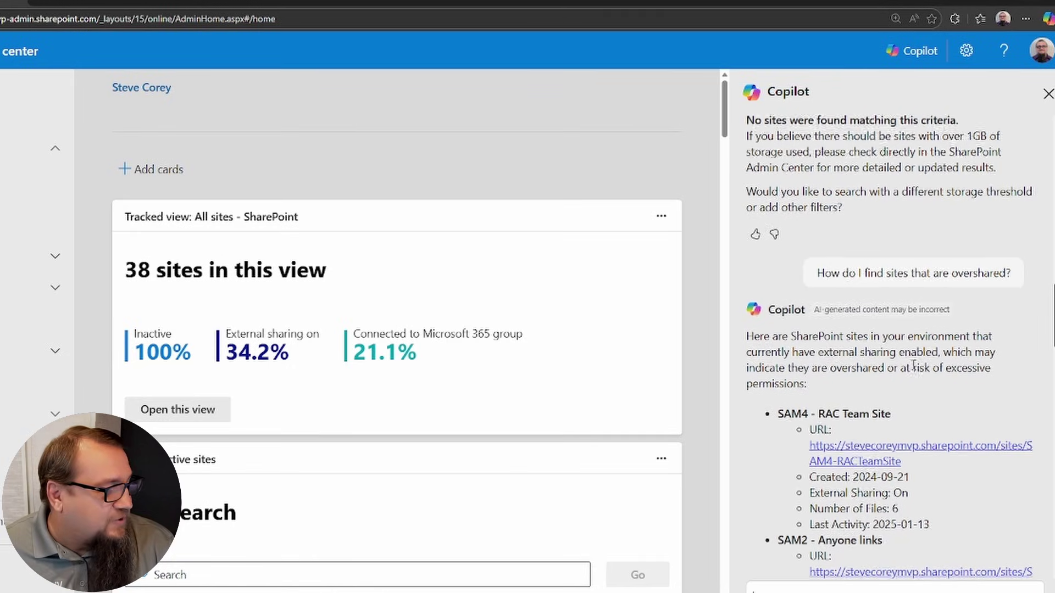
{"action": "scroll", "coordinate": [904, 366], "scroll_direction": "down", "scroll_amount": 1}
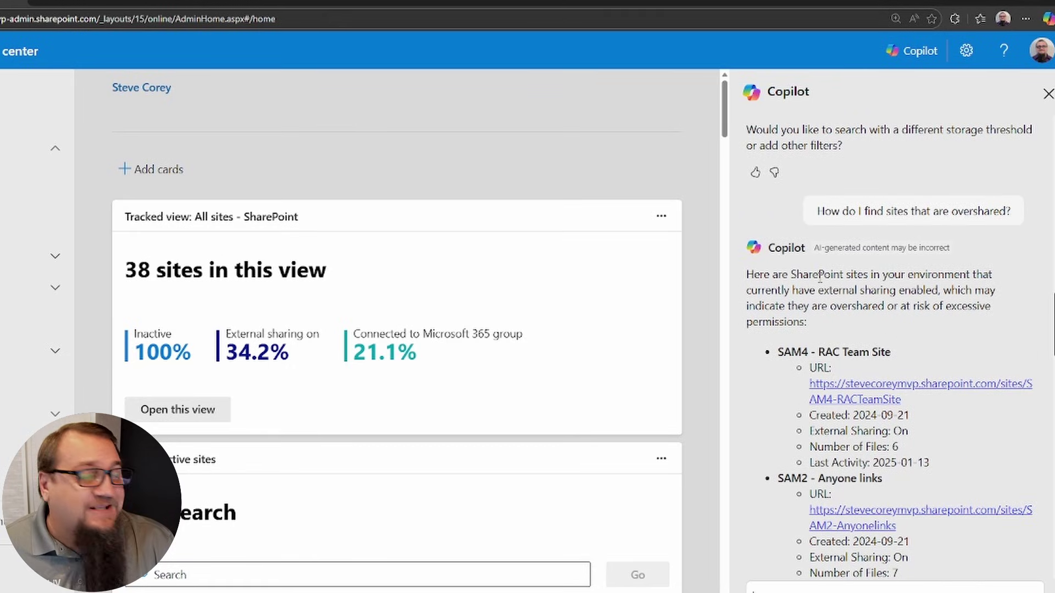
{"action": "left_click_drag", "start_coordinate": [809, 431], "coordinate": [910, 433]}
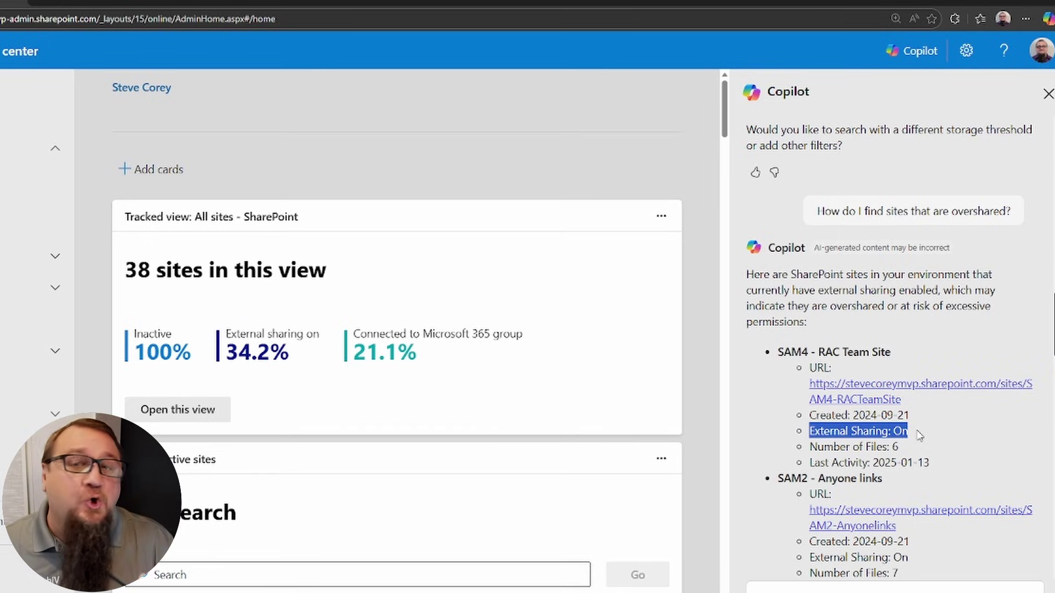
{"action": "left_click", "coordinate": [920, 436]}
{"action": "scroll", "coordinate": [901, 385], "scroll_direction": "down", "scroll_amount": 3}
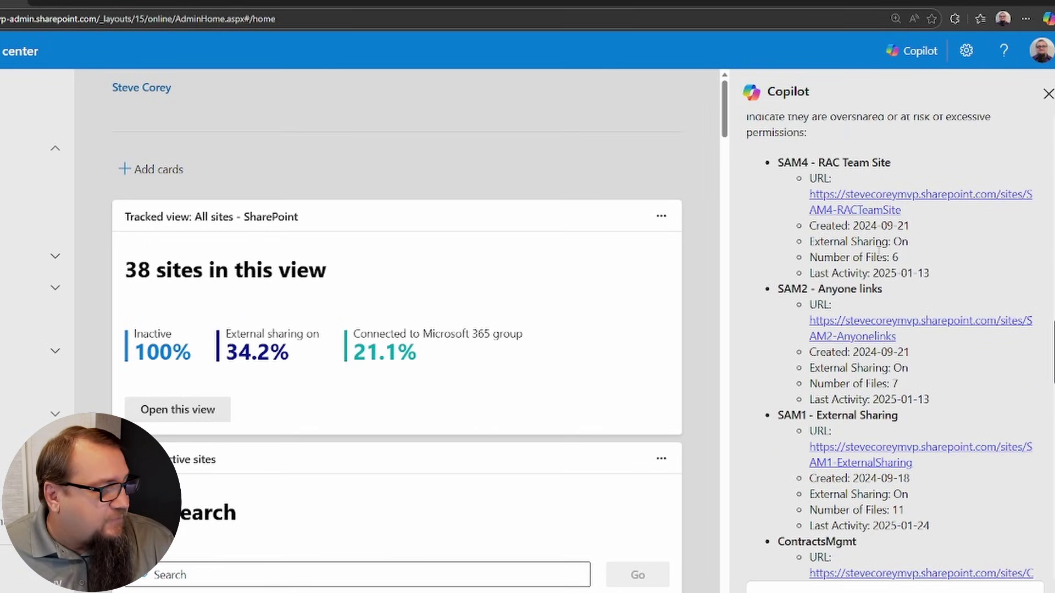
{"action": "scroll", "coordinate": [904, 463], "scroll_direction": "down", "scroll_amount": 9}
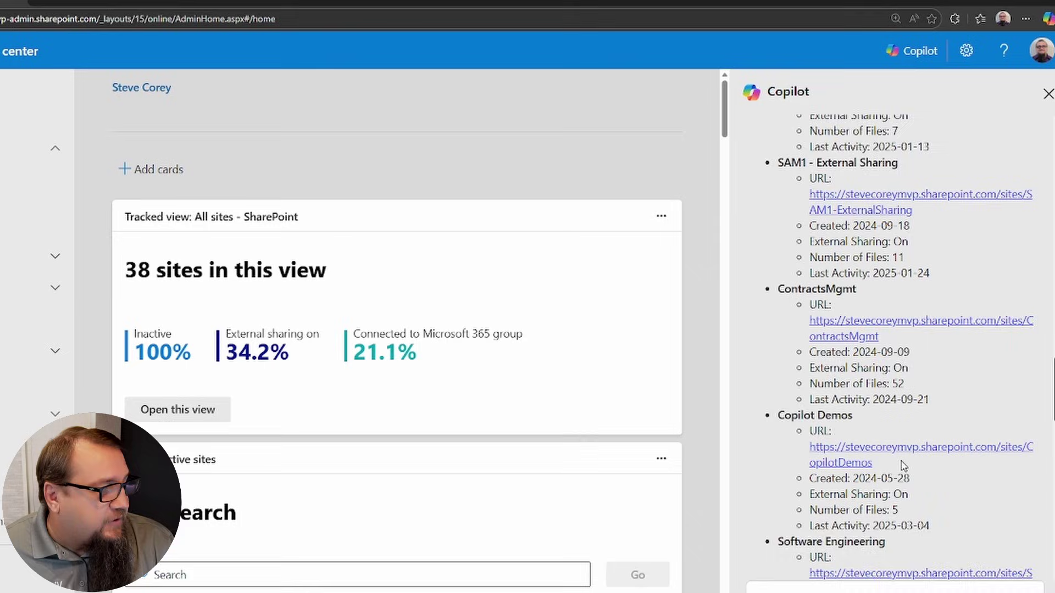
{"action": "scroll", "coordinate": [886, 479], "scroll_direction": "down", "scroll_amount": 3}
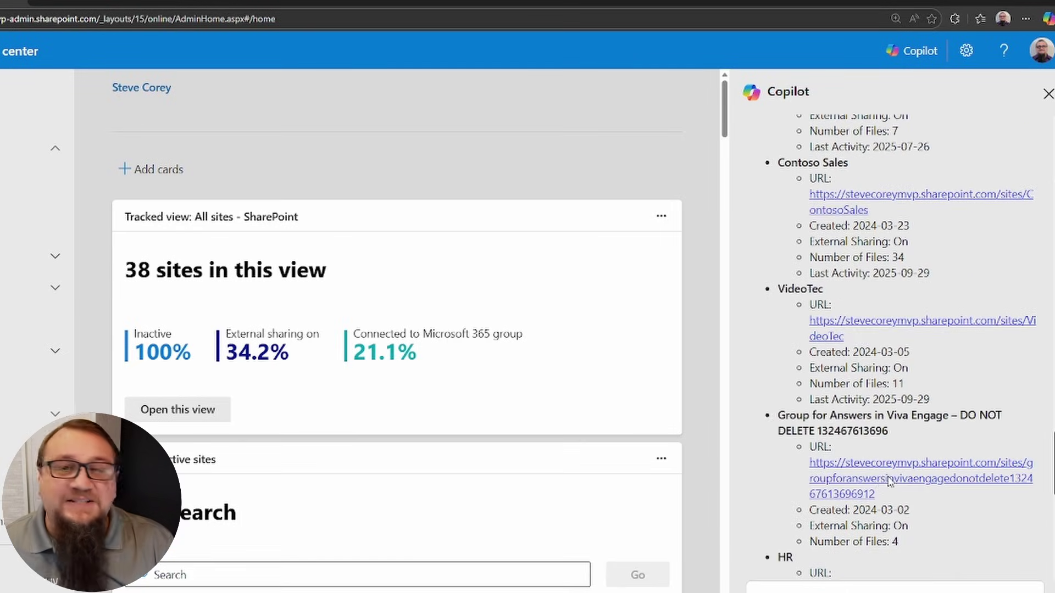
{"action": "scroll", "coordinate": [881, 484], "scroll_direction": "down", "scroll_amount": 4}
{"action": "scroll", "coordinate": [881, 484], "scroll_direction": "down", "scroll_amount": 5}
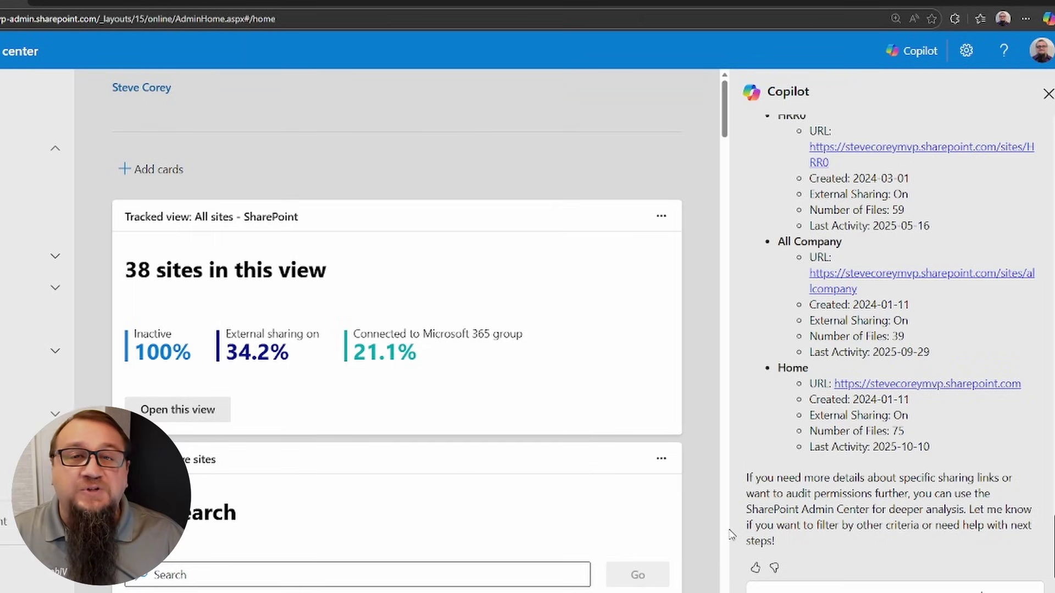
- Send 'Find the top 5 sites with the most storage used' and view the VideoTec-led results
{"action": "key", "text": "Return"}
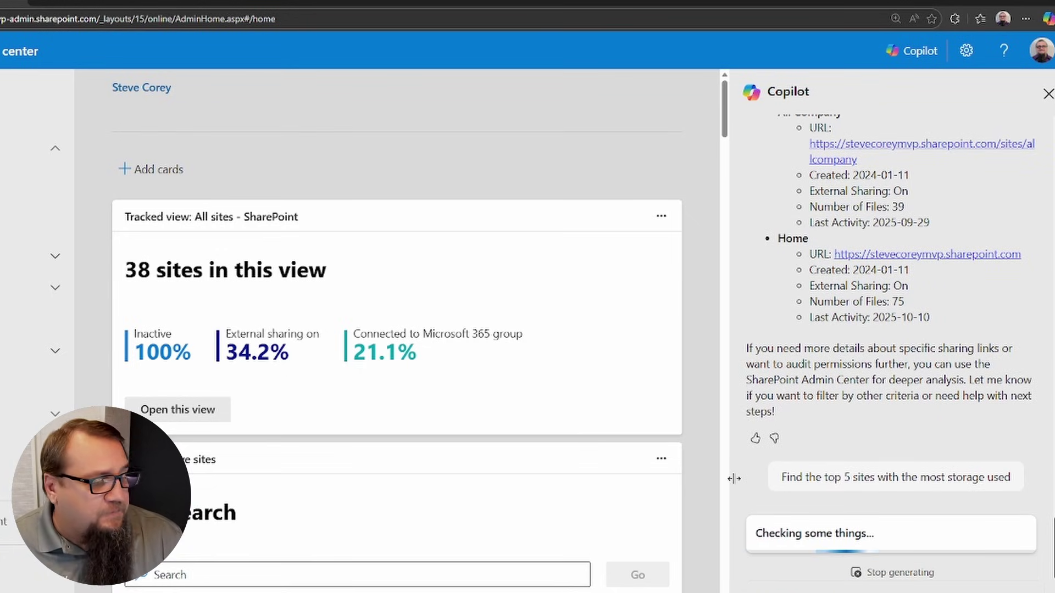
{"action": "scroll", "coordinate": [757, 482], "scroll_direction": "down", "scroll_amount": 3}
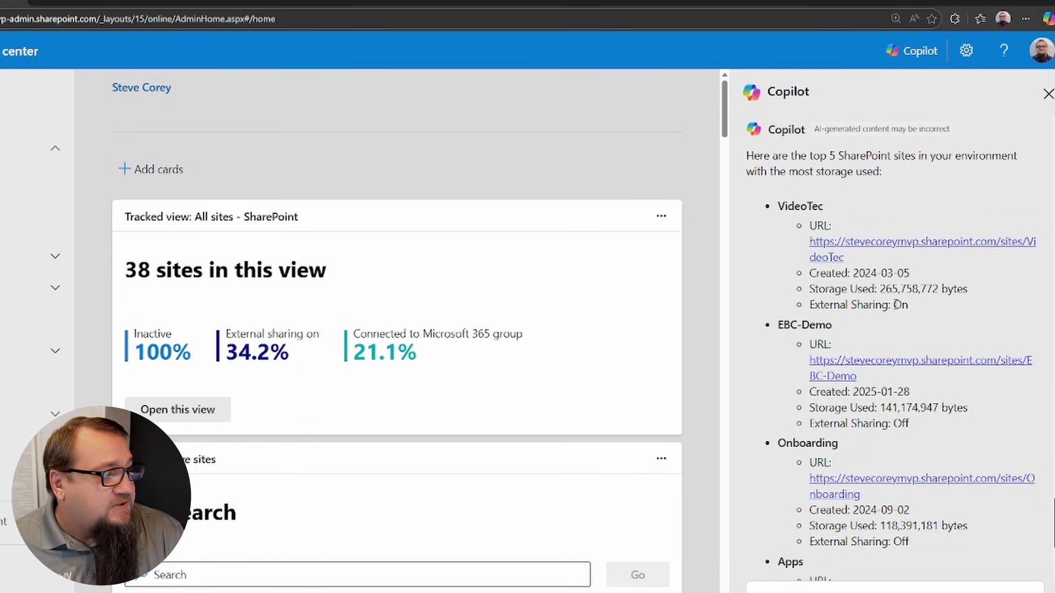
- Scroll through Copilot's top-5 storage list from EBC-Demo down to Apps and Home
{"action": "scroll", "coordinate": [902, 346], "scroll_direction": "down", "scroll_amount": 5}
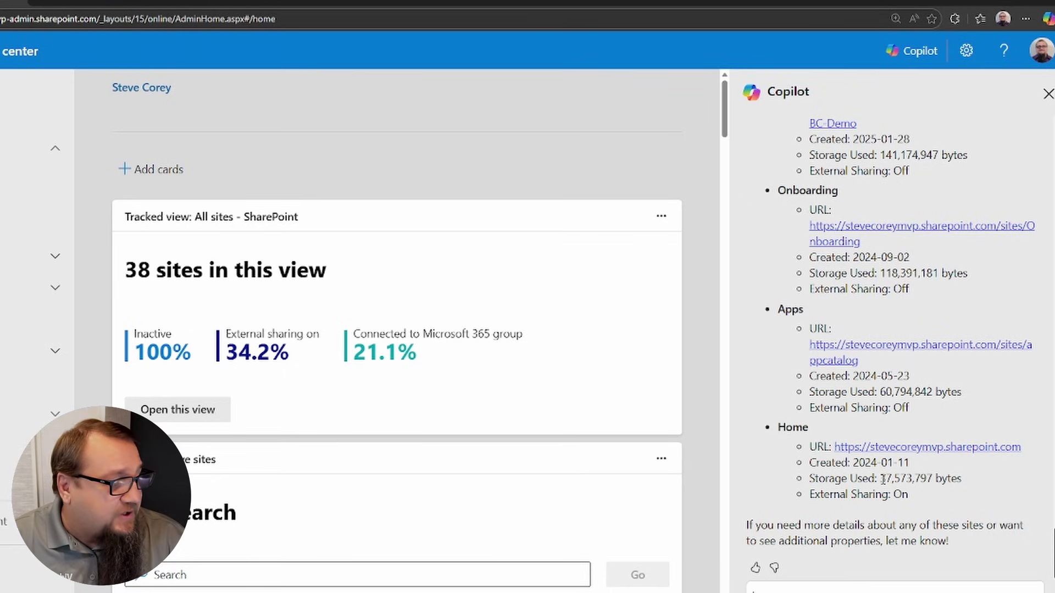
{"action": "scroll", "coordinate": [902, 479], "scroll_direction": "up", "scroll_amount": 5}
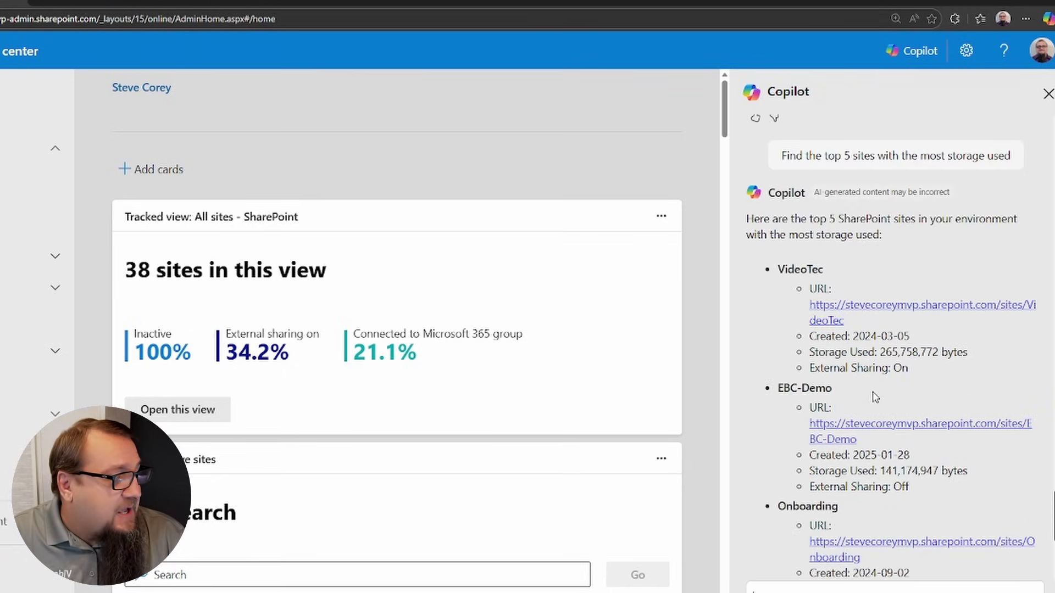
{"action": "scroll", "coordinate": [880, 420], "scroll_direction": "down", "scroll_amount": 4}
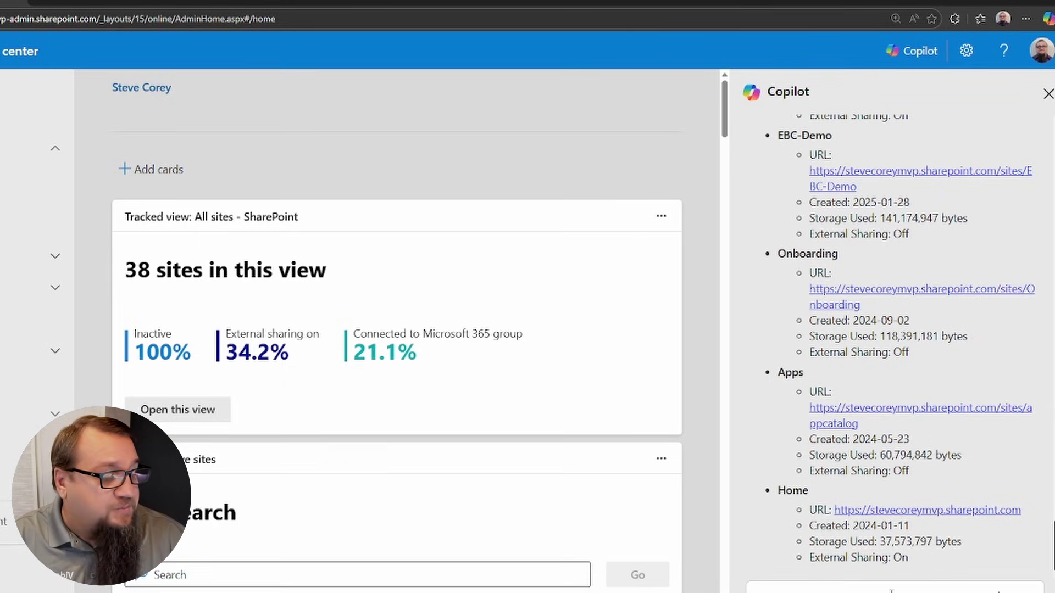
- Send Copilot the prompt 'Find sites that haven't been used in the last month'
{"action": "key", "text": "Return"}
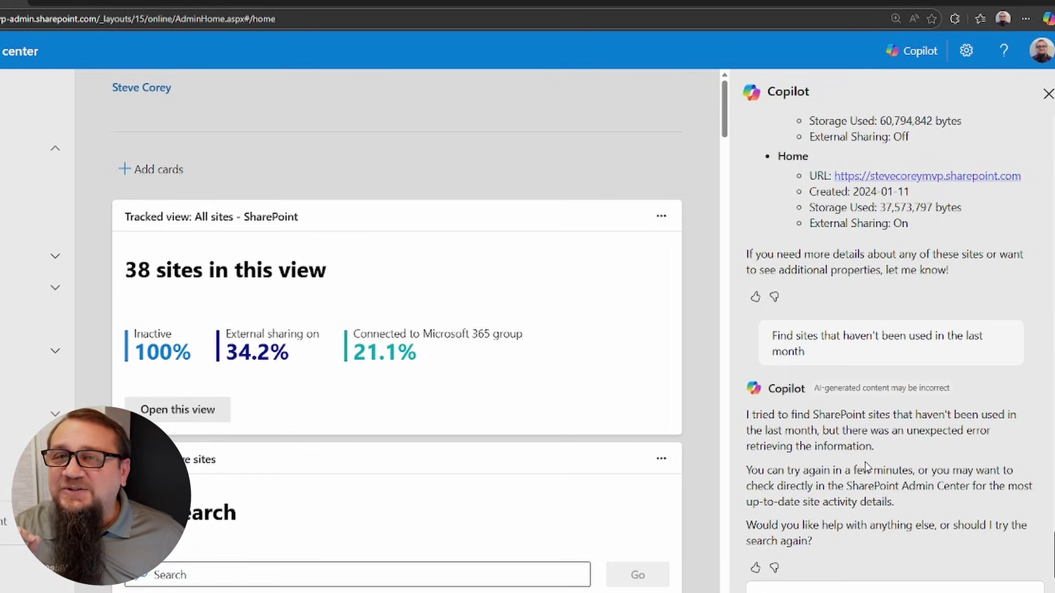
- Retry the unused-sites prompt in the Copilot pane after the error reply
{"action": "left_click", "coordinate": [861, 588]}
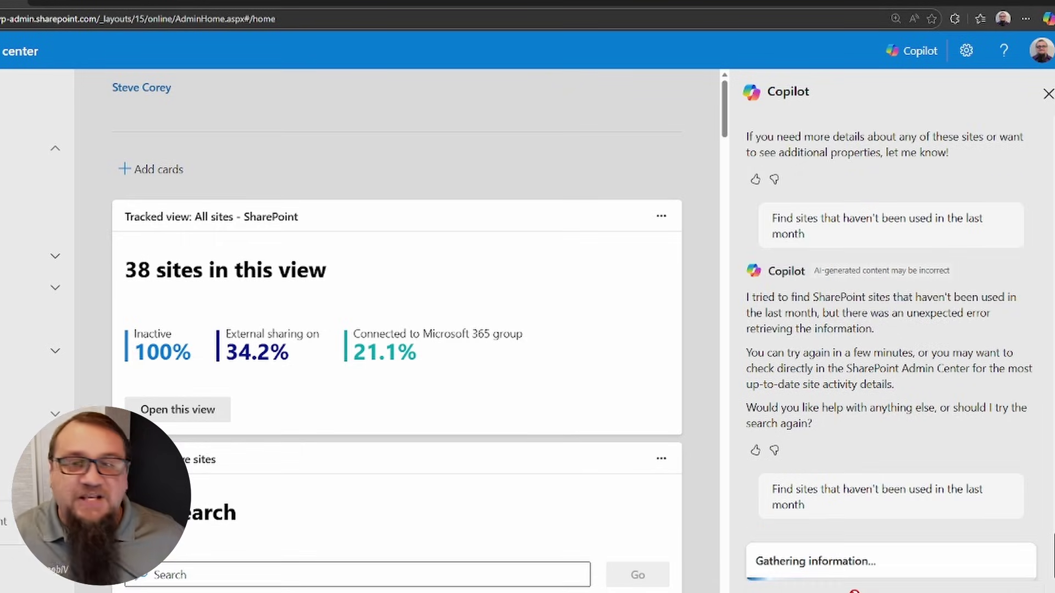